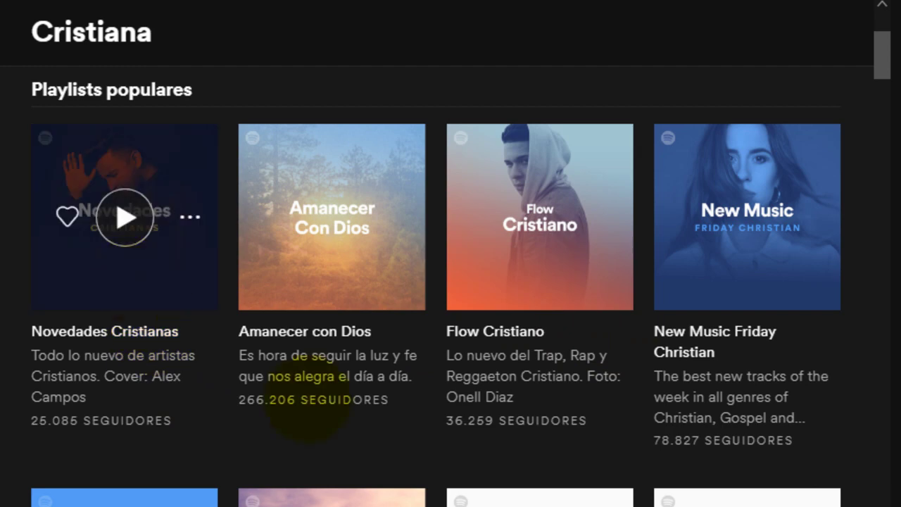
# Scroll through Spotify's Cristiana playlists before returning to the Photoshop guitar cover.
pyautogui.moveTo(883, 55); pyautogui.dragTo(883, 204)
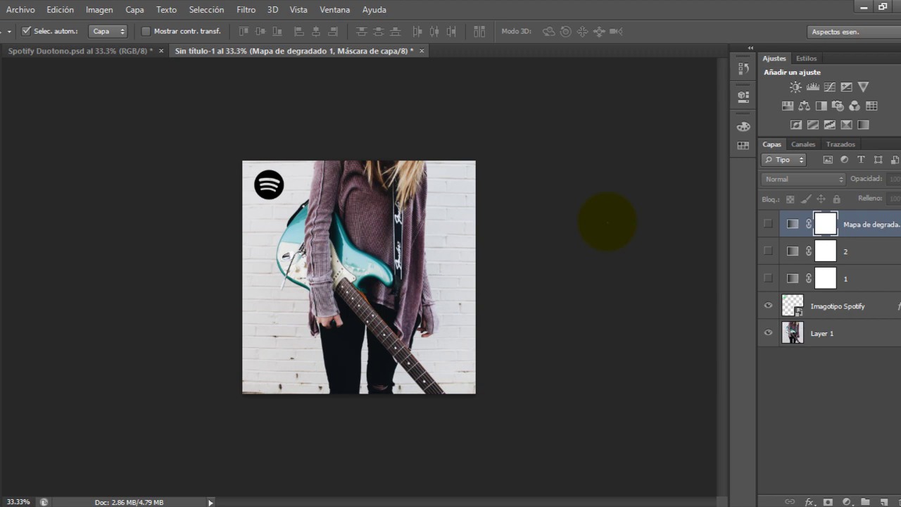
# Replace the three earlier adjustment layers with a new gradient map and open its gradient editor.
pyautogui.press('Delete')
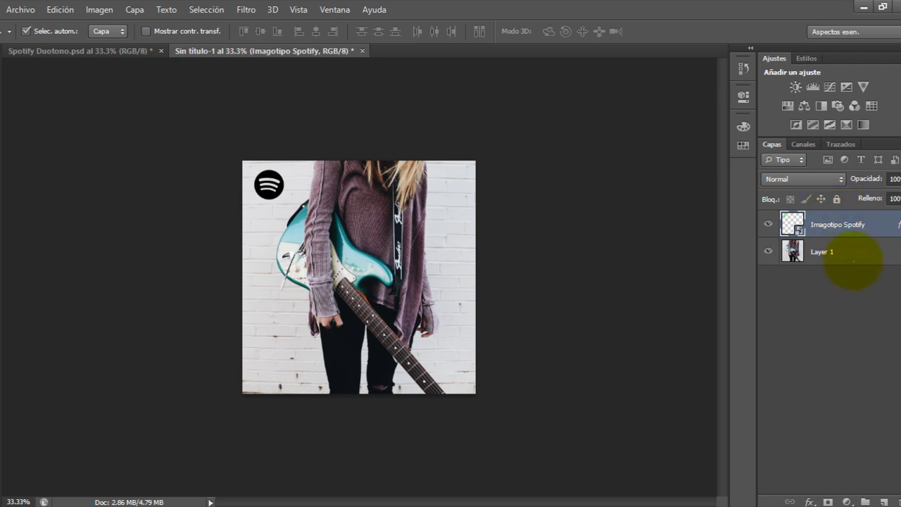
pyautogui.click(847, 502)
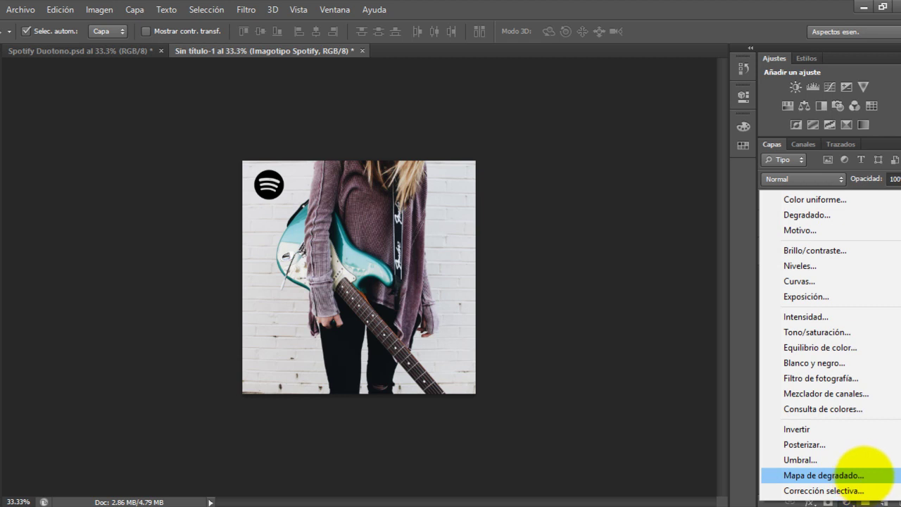
pyautogui.click(845, 475)
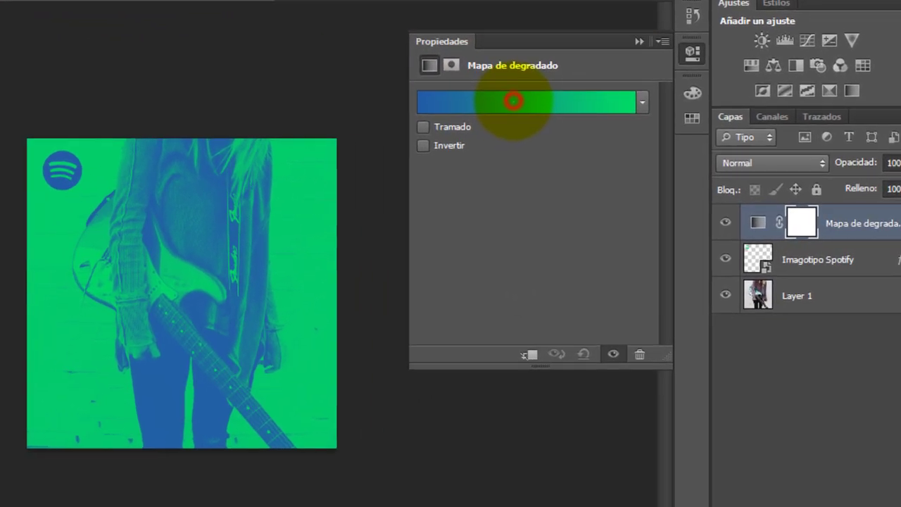
pyautogui.click(514, 100)
pyautogui.moveTo(621, 2); pyautogui.dragTo(595, 44)
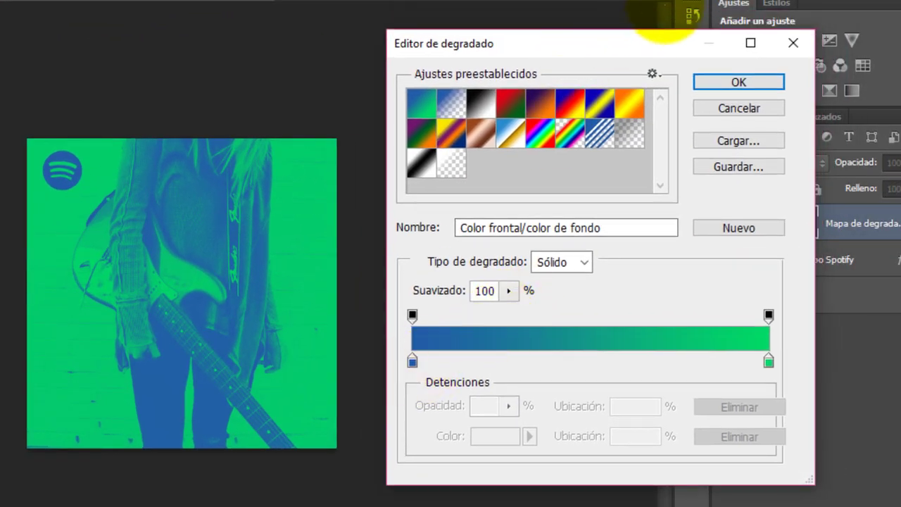
# Set the gradient map's starting stop to dark navy #2a2c83.
pyautogui.moveTo(656, 48); pyautogui.dragTo(644, 47)
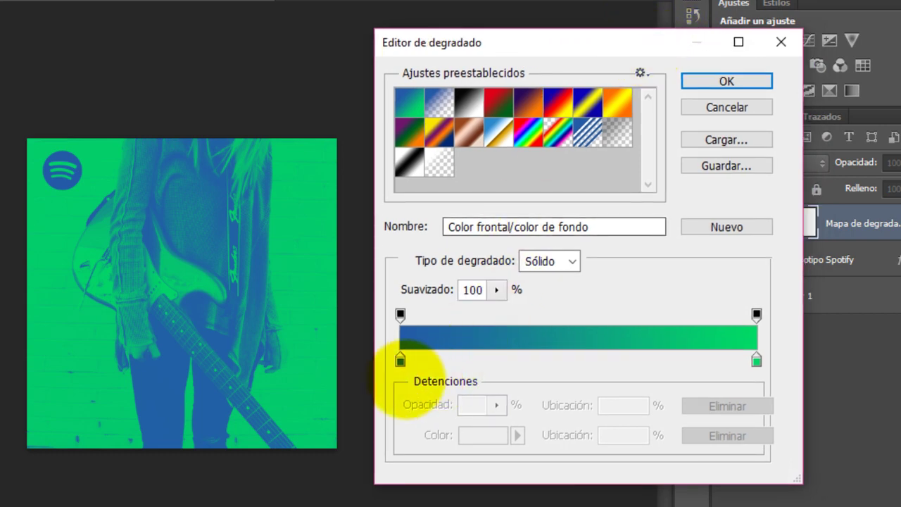
pyautogui.click(400, 360)
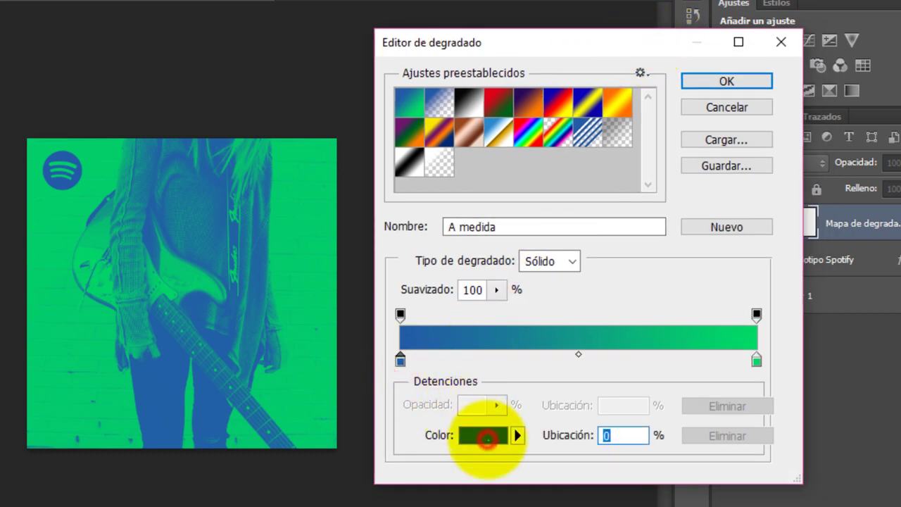
pyautogui.click(493, 436)
pyautogui.doubleClick(755, 328)
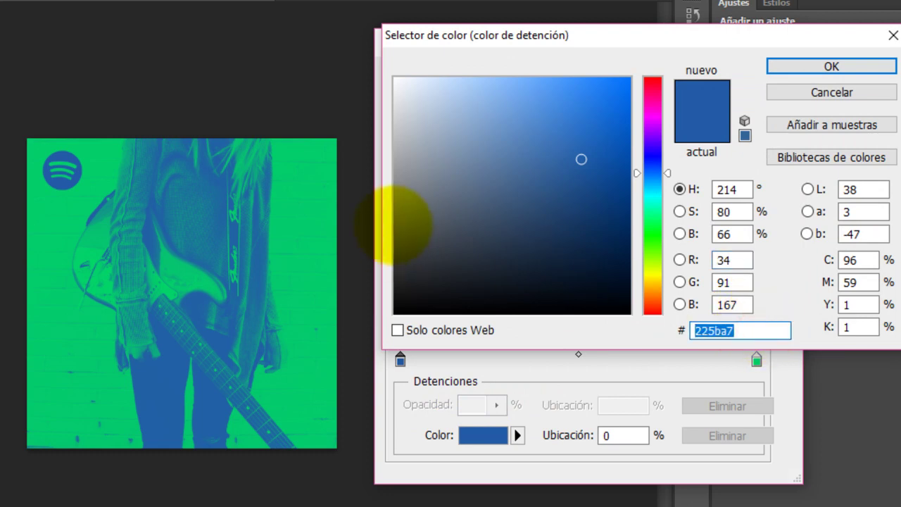
pyautogui.write('2')
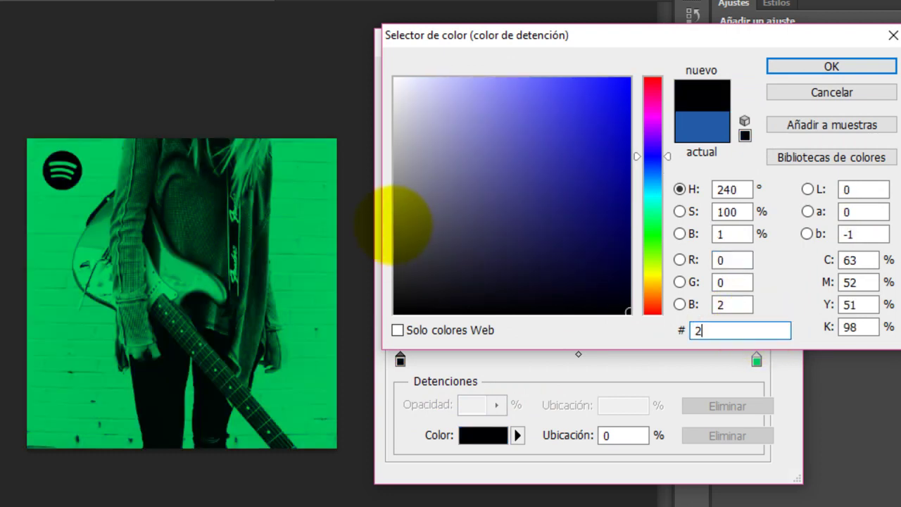
pyautogui.write('a2c')
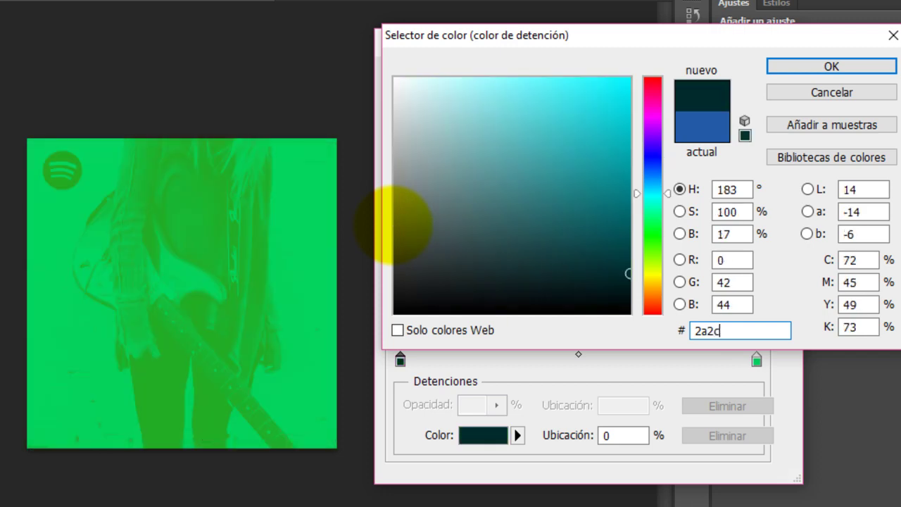
pyautogui.write('83')
pyautogui.press('Return')
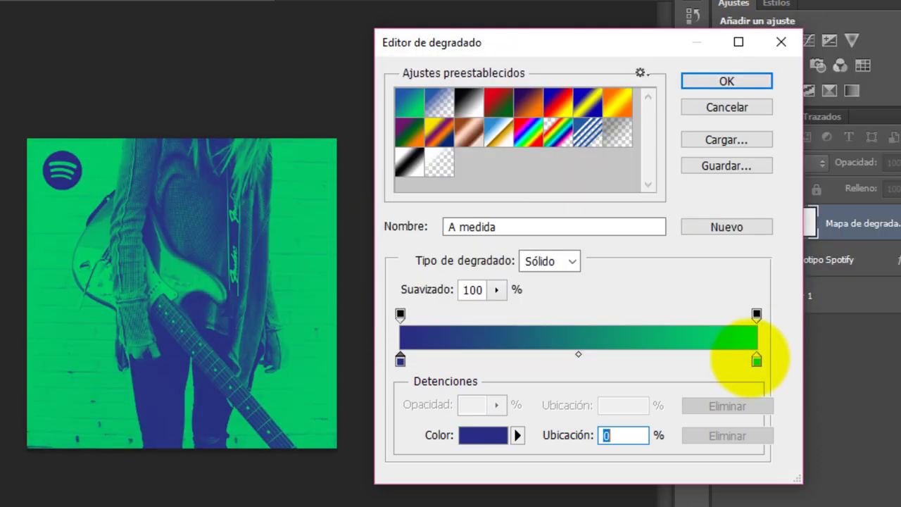
# Set the ending stop to pale green #90f18c and close the editors.
pyautogui.click(756, 360)
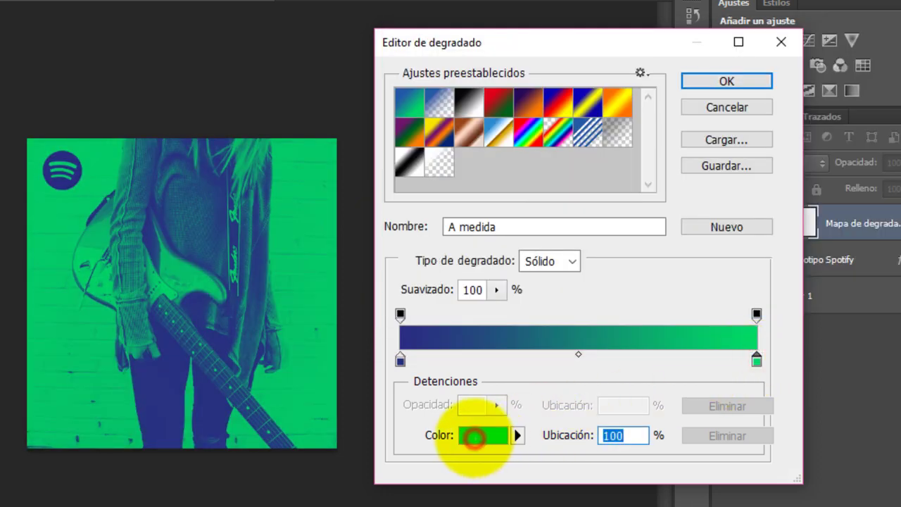
pyautogui.click(483, 435)
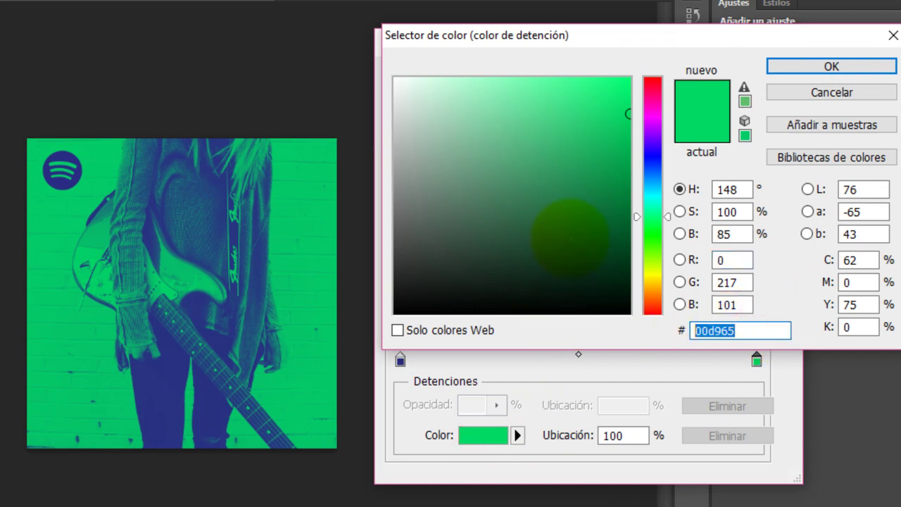
pyautogui.write('9')
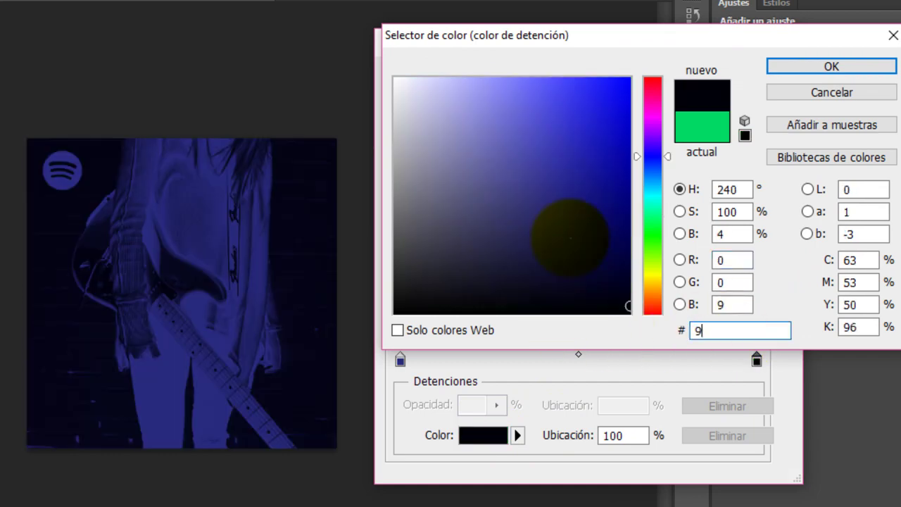
pyautogui.write('0')
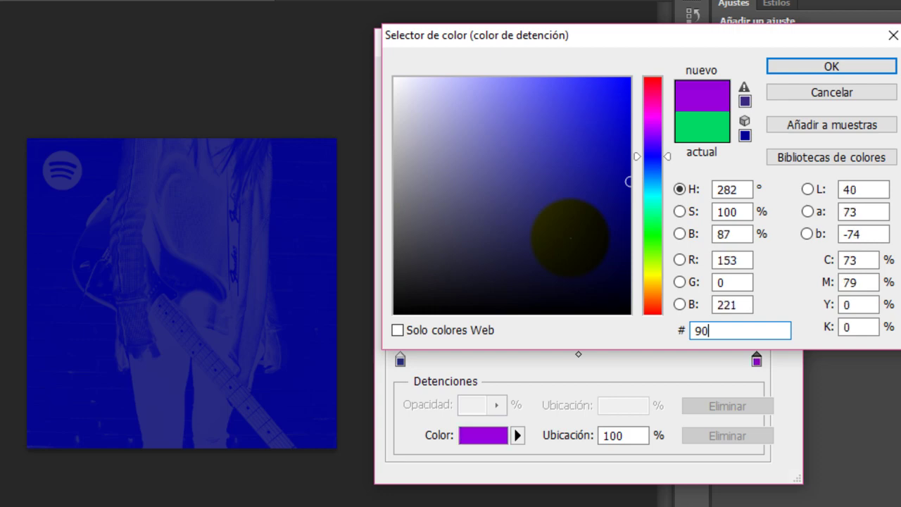
pyautogui.write('f1')
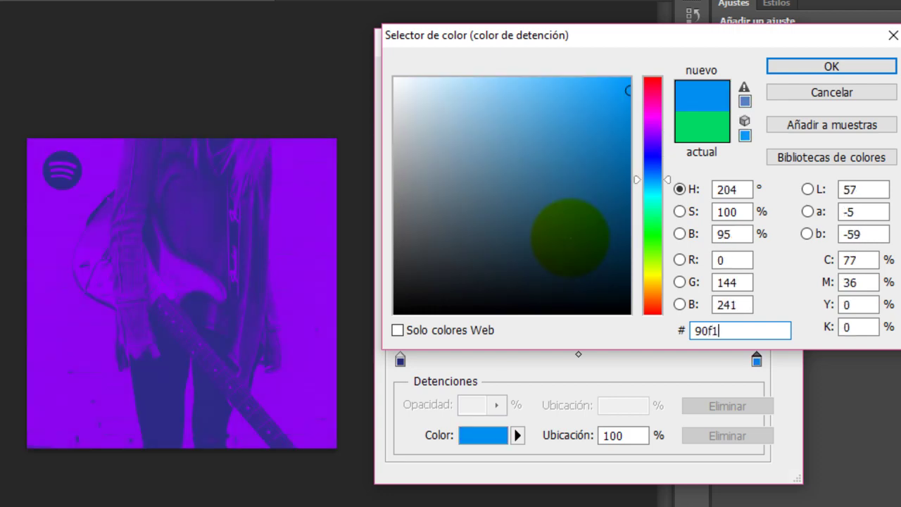
pyautogui.write('8c')
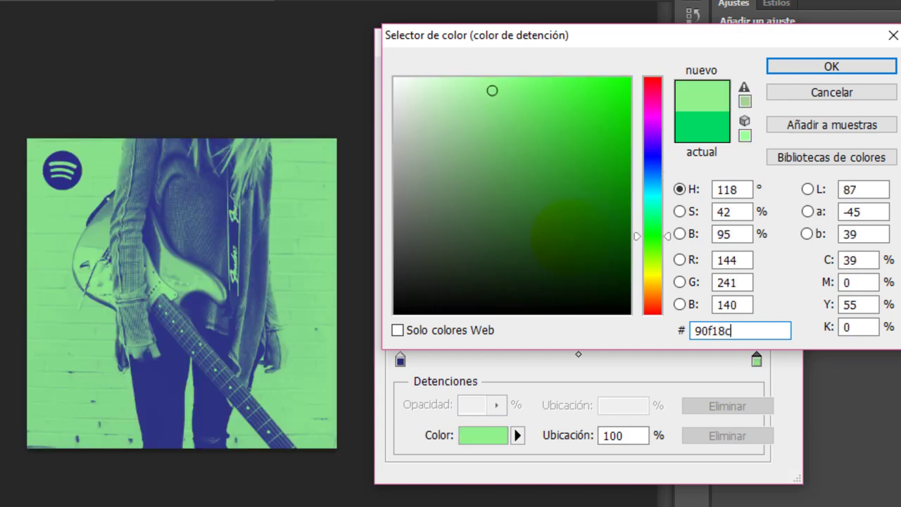
pyautogui.press('Return')
pyautogui.press('Return')
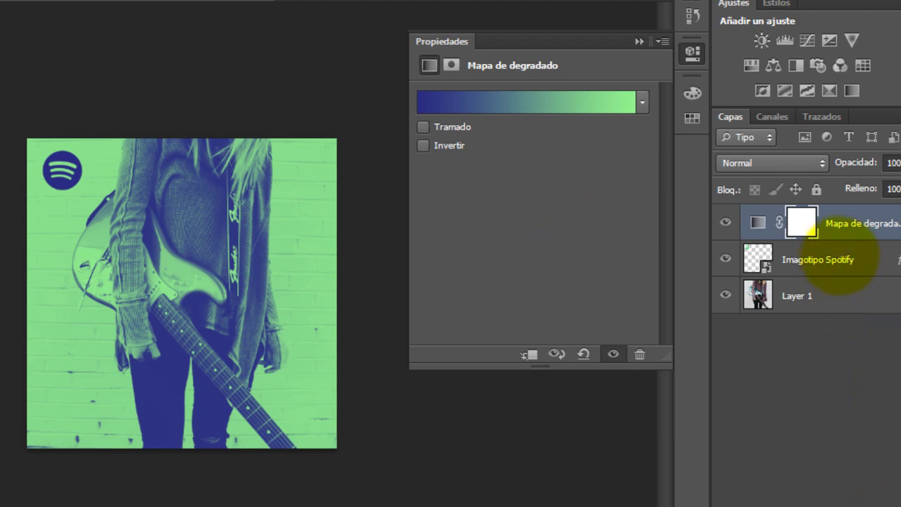
# Add a gradient fill layer above the Imagotipo Spotify layer.
pyautogui.click(845, 258)
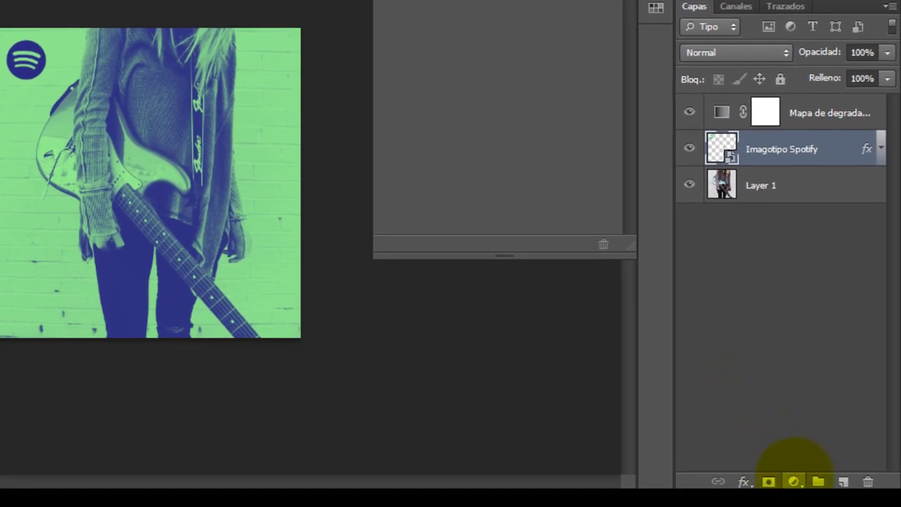
pyautogui.click(794, 481)
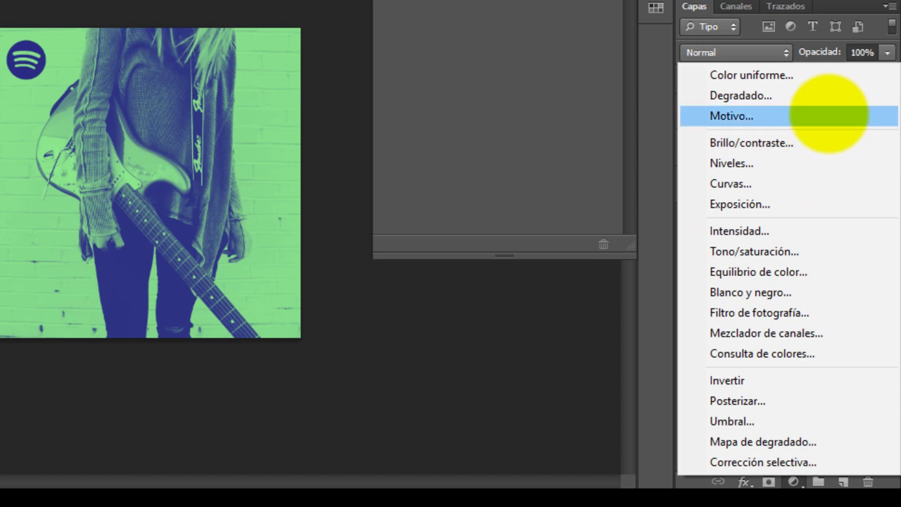
pyautogui.click(874, 95)
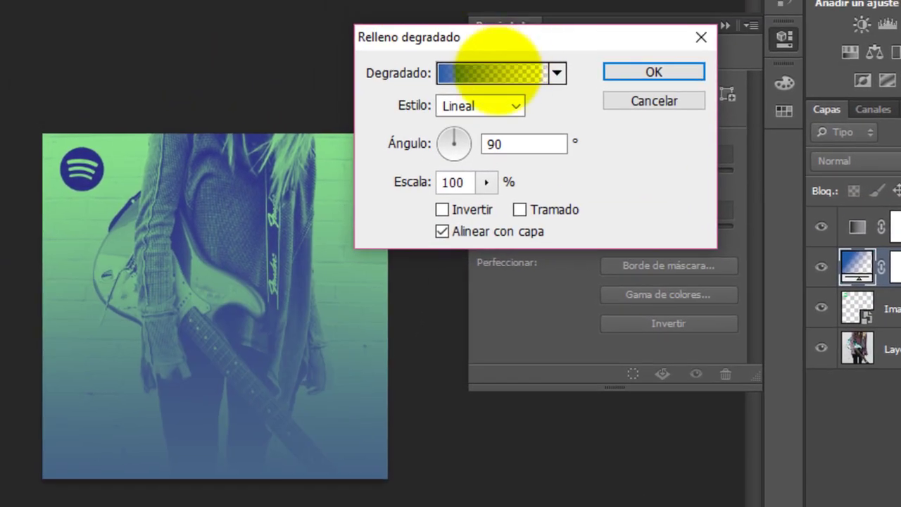
pyautogui.click(495, 69)
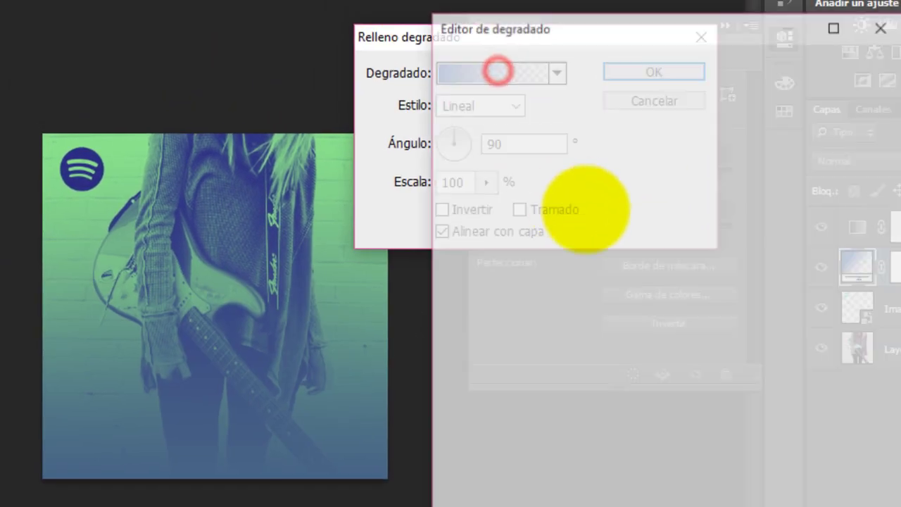
# Set both of the gradient fill's colour stops to black.
pyautogui.click(459, 382)
pyautogui.click(552, 464)
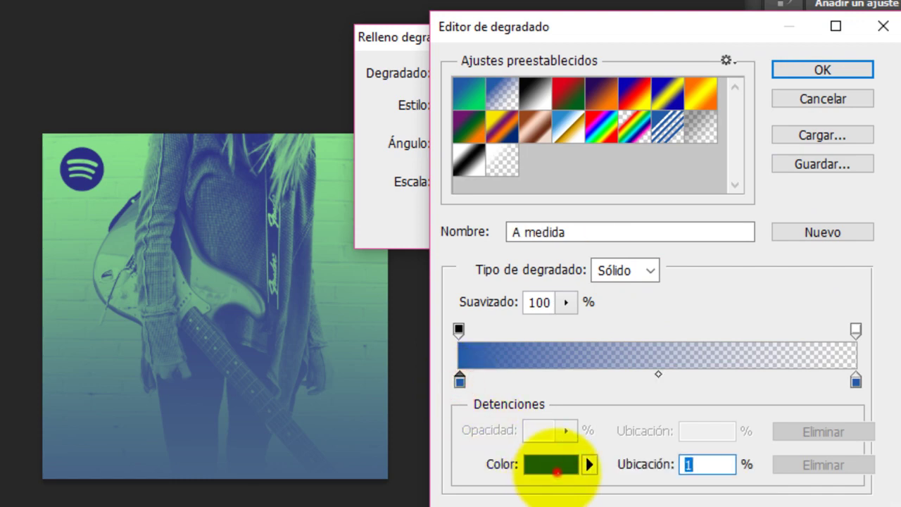
pyautogui.click(578, 261)
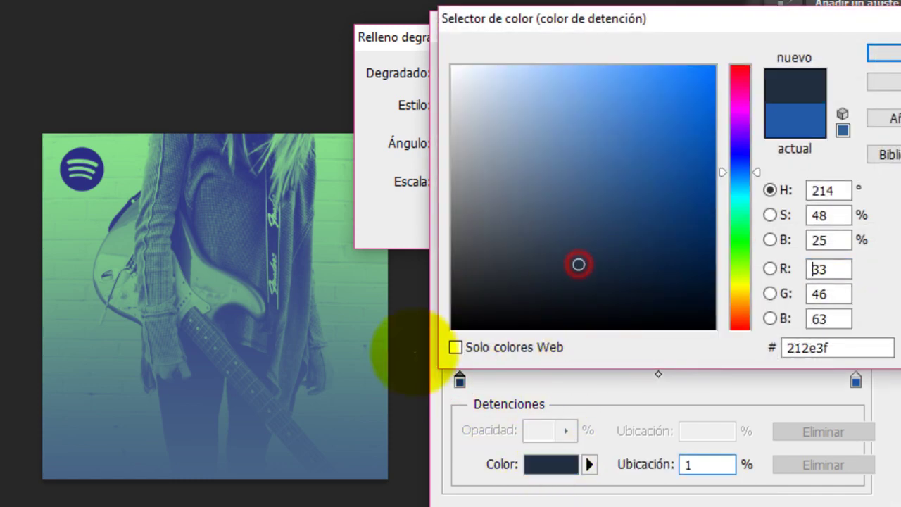
pyautogui.click(453, 328)
pyautogui.press('Return')
pyautogui.click(856, 380)
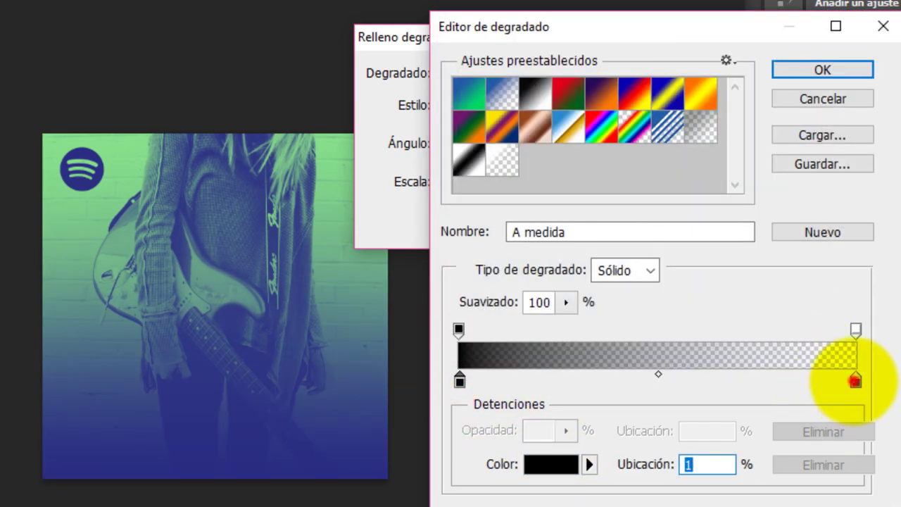
pyautogui.click(574, 463)
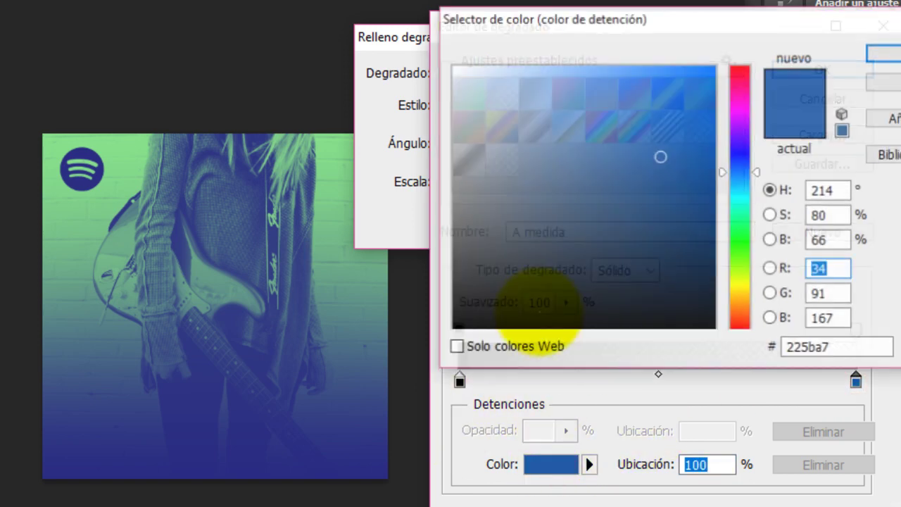
pyautogui.click(582, 269)
pyautogui.click(453, 328)
pyautogui.press('Return')
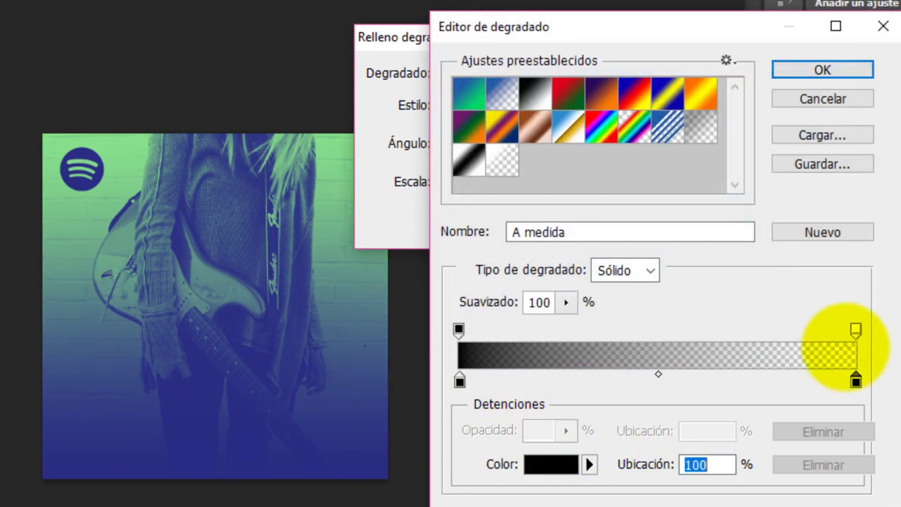
# Move the transparent opacity stop to 60% location and close the dialogs.
pyautogui.moveTo(855, 330)
pyautogui.mouseDown()
pyautogui.moveTo(615, 331)
pyautogui.moveTo(648, 331)
pyautogui.mouseUp()
pyautogui.click(708, 431)
pyautogui.write('60')
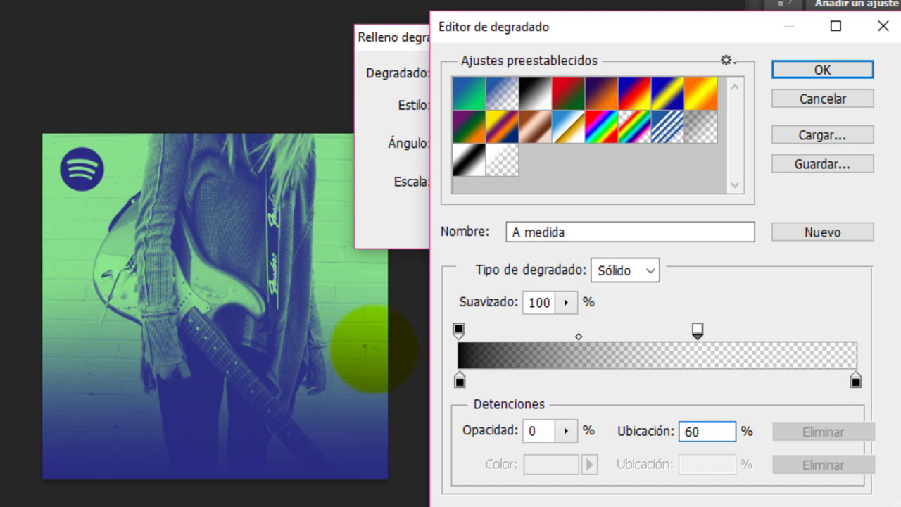
pyautogui.press('Return')
pyautogui.press('Return')
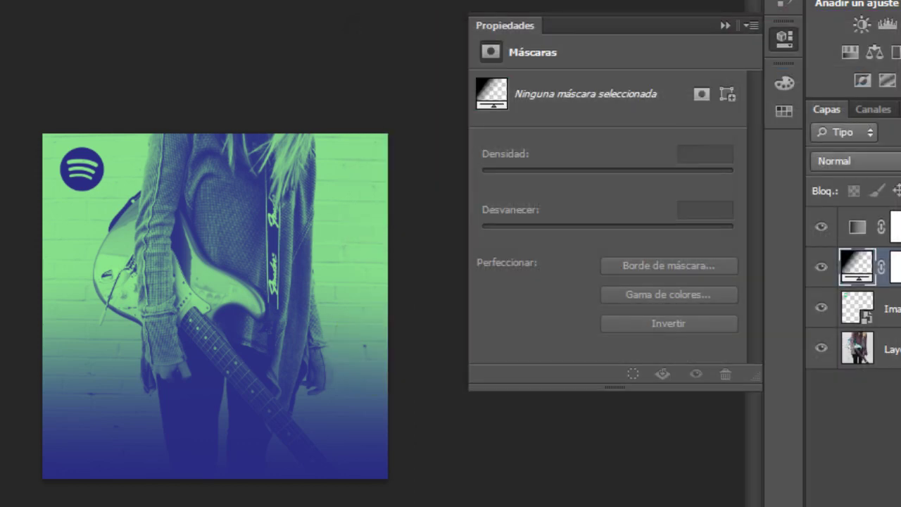
# Hide the top gradient map layer and add a new gradient map adjustment layer.
pyautogui.click(857, 226)
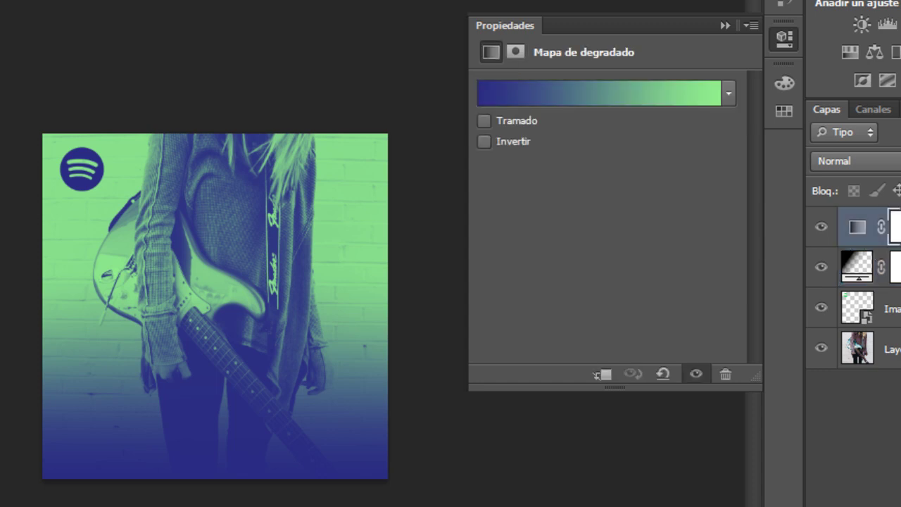
pyautogui.click(857, 266)
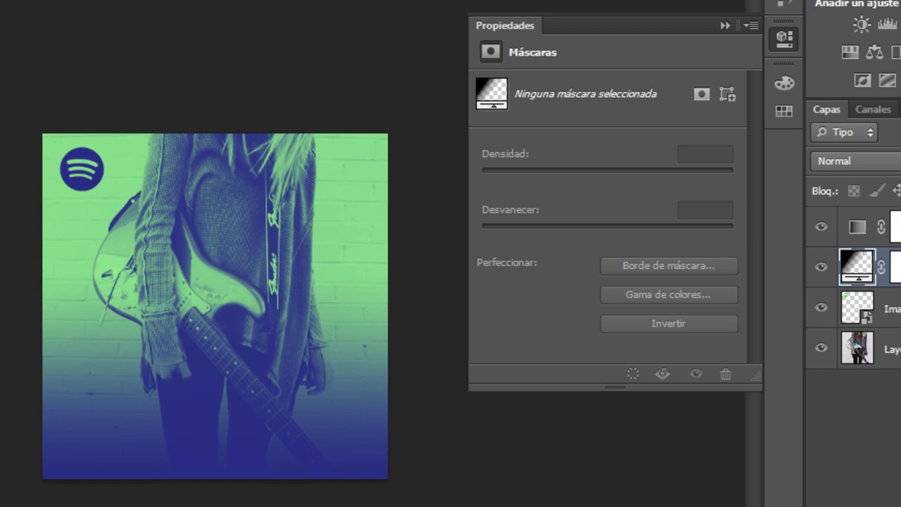
pyautogui.click(821, 226)
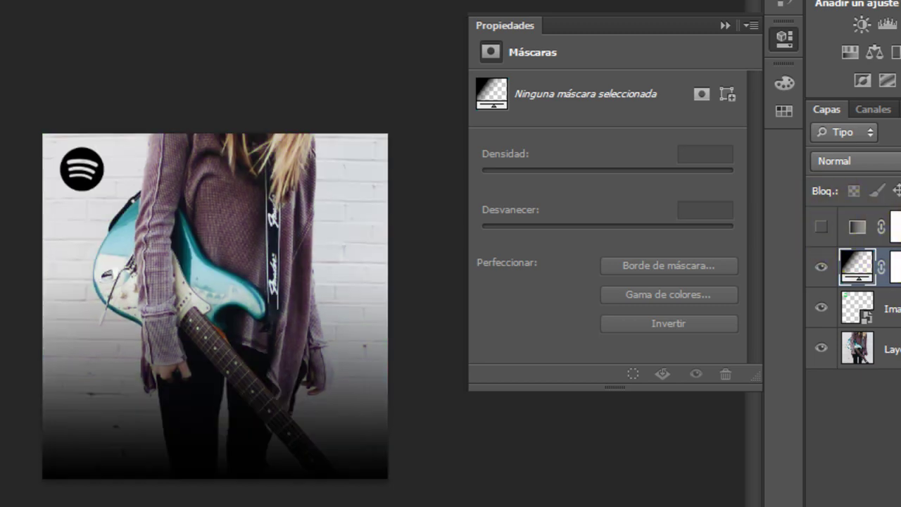
pyautogui.click(880, 226)
pyautogui.click(784, 481)
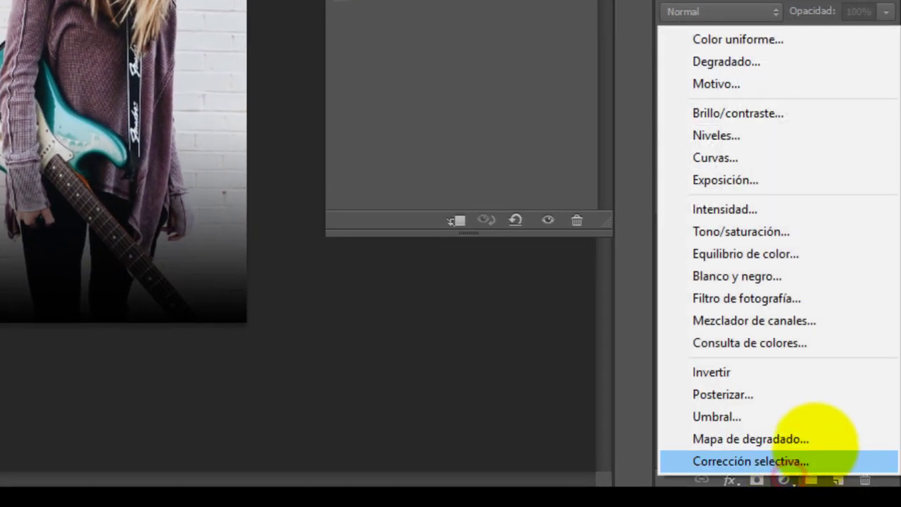
pyautogui.click(814, 439)
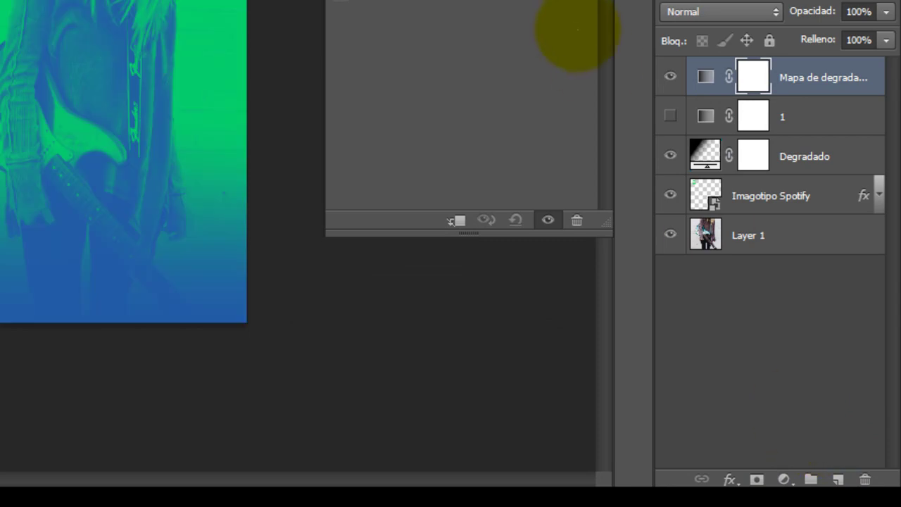
# Set the new gradient map's left stop to hot pink #f131b5.
pyautogui.click(666, 64)
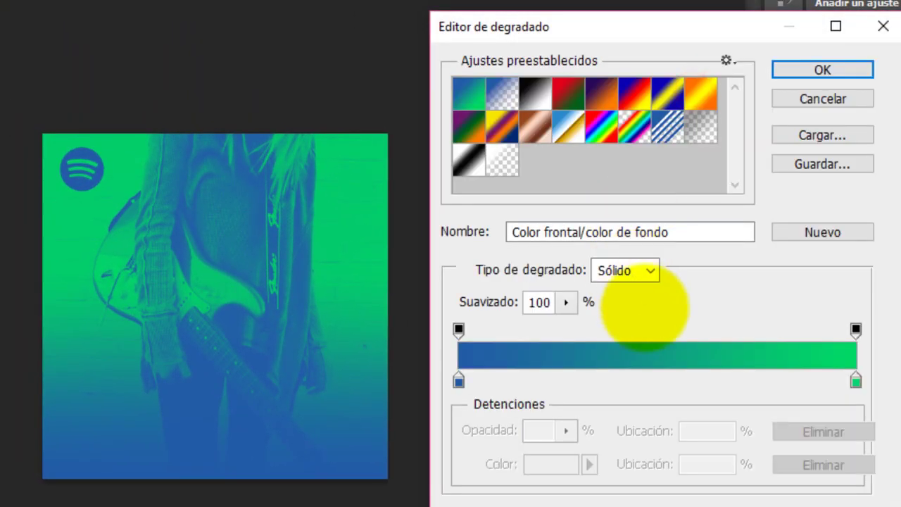
pyautogui.click(458, 381)
pyautogui.click(559, 465)
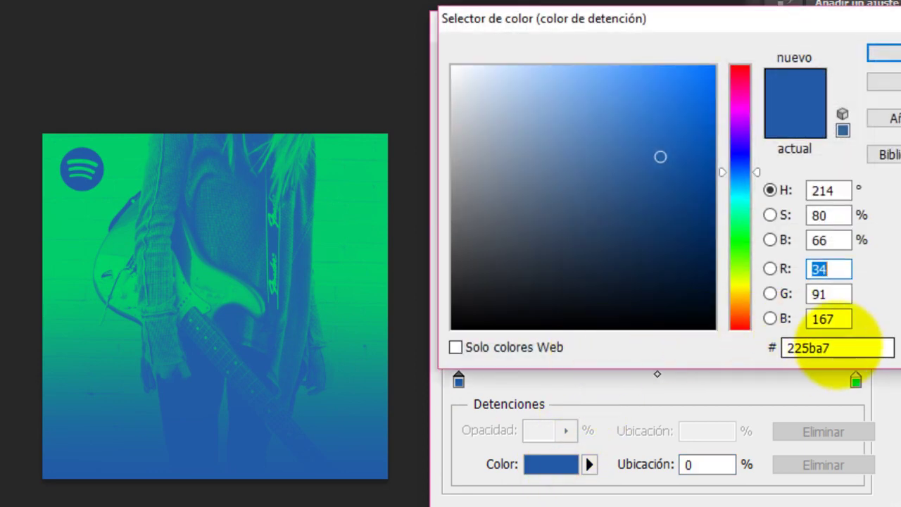
pyautogui.click(837, 347)
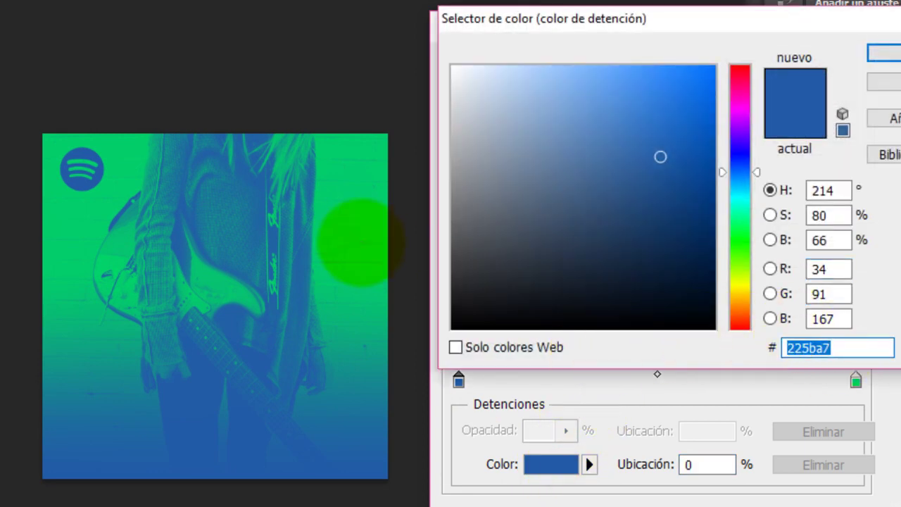
pyautogui.write('f1')
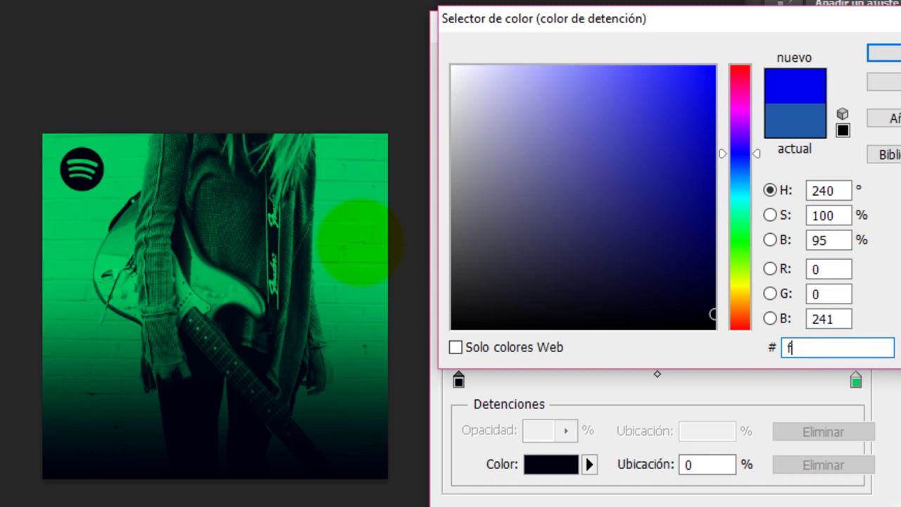
pyautogui.write('31')
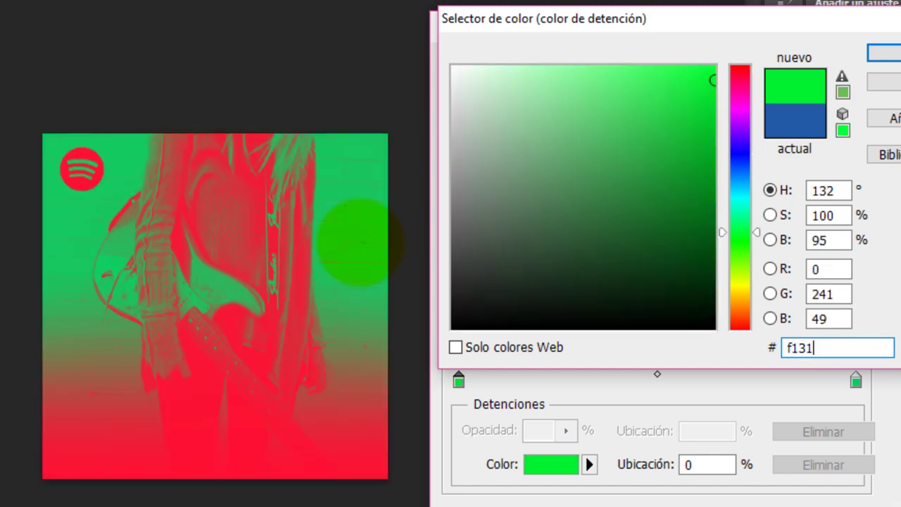
pyautogui.write('b5')
pyautogui.click(884, 53)
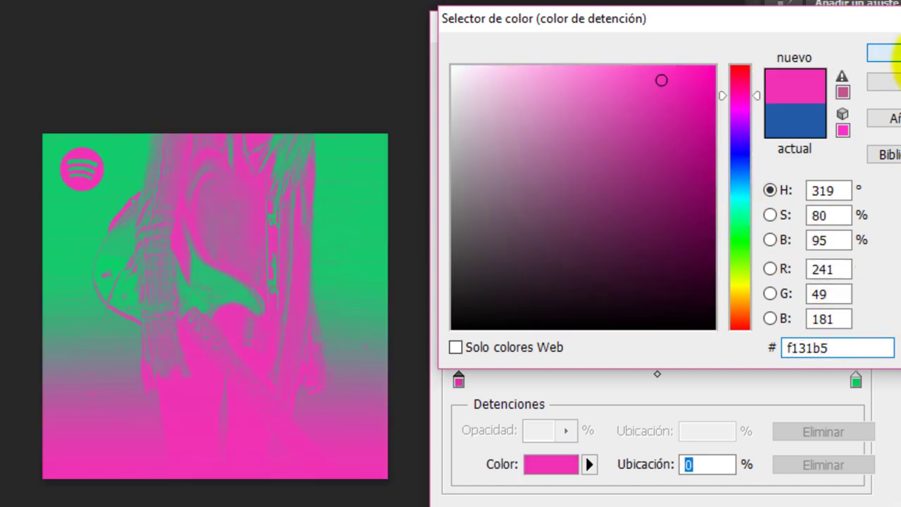
pyautogui.click(855, 380)
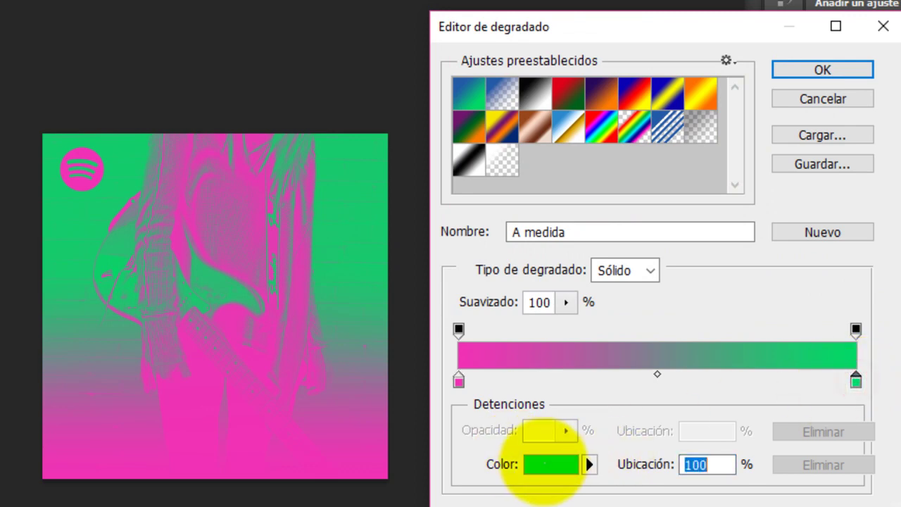
# Set the right stop to yellow #fffc48 at 90% location and apply the gradient.
pyautogui.click(545, 464)
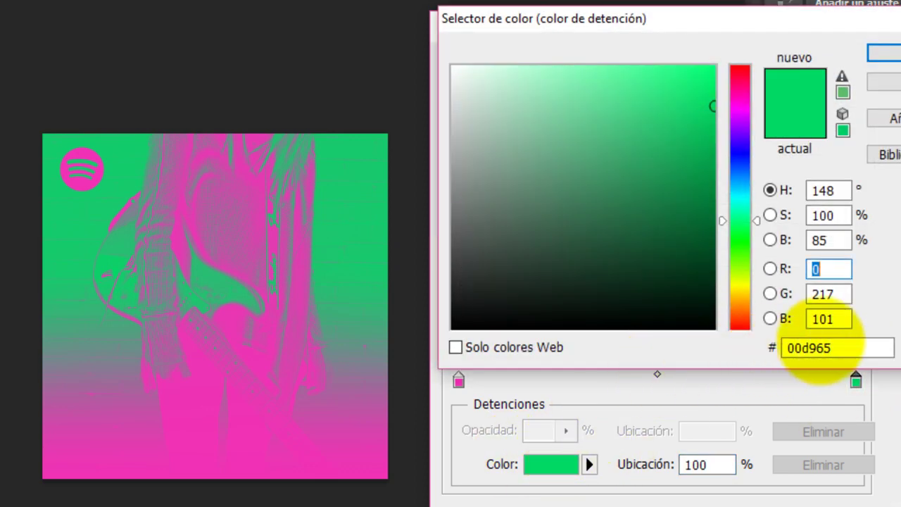
pyautogui.click(848, 347)
pyautogui.write('f')
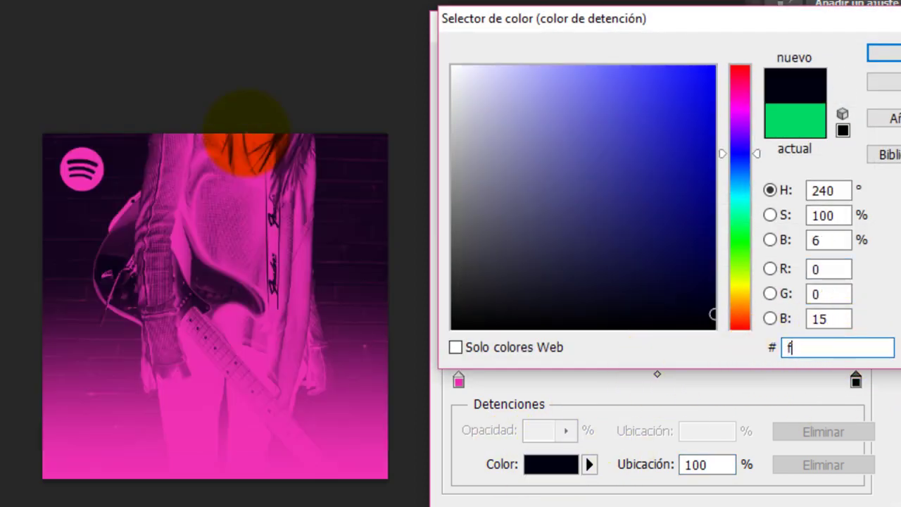
pyautogui.write('ff')
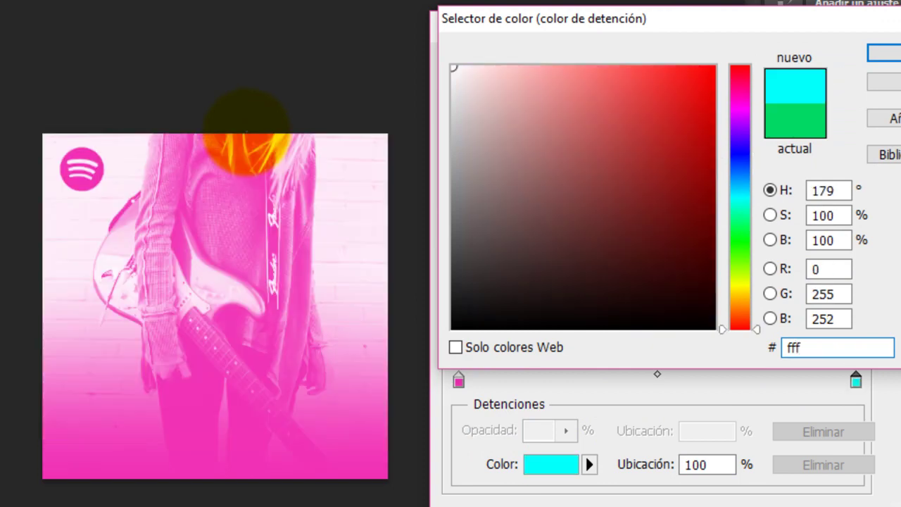
pyautogui.write('c48')
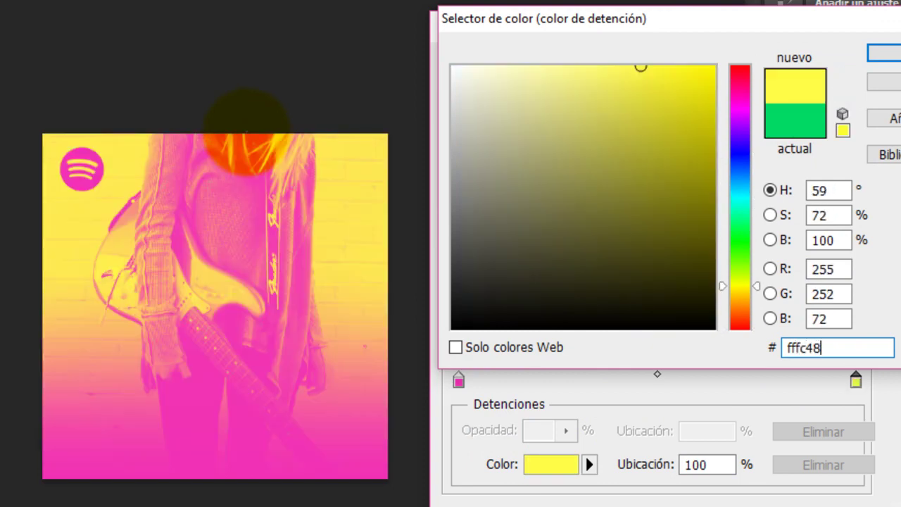
pyautogui.press('Return')
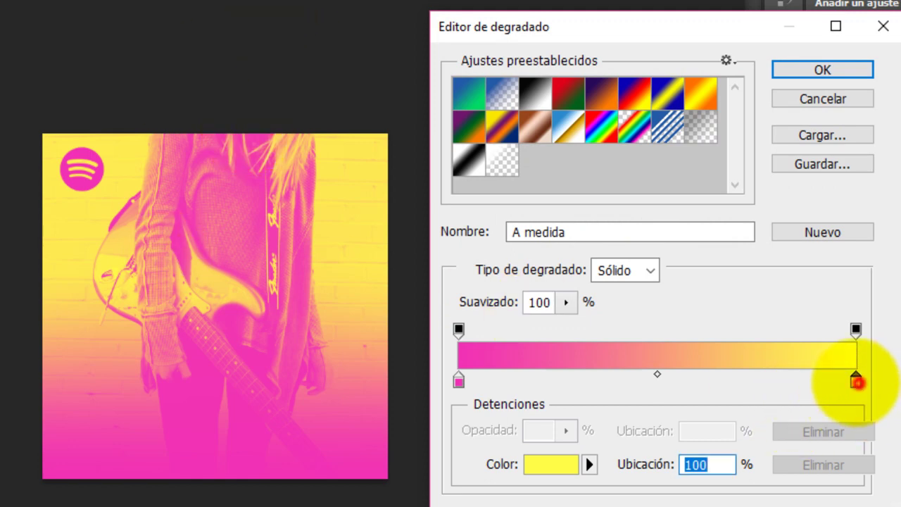
pyautogui.moveTo(856, 381); pyautogui.dragTo(815, 381)
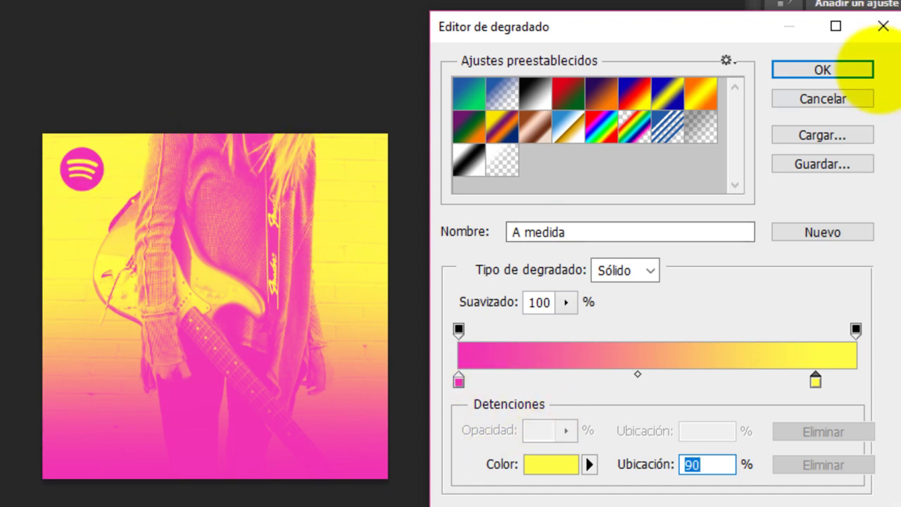
pyautogui.click(822, 70)
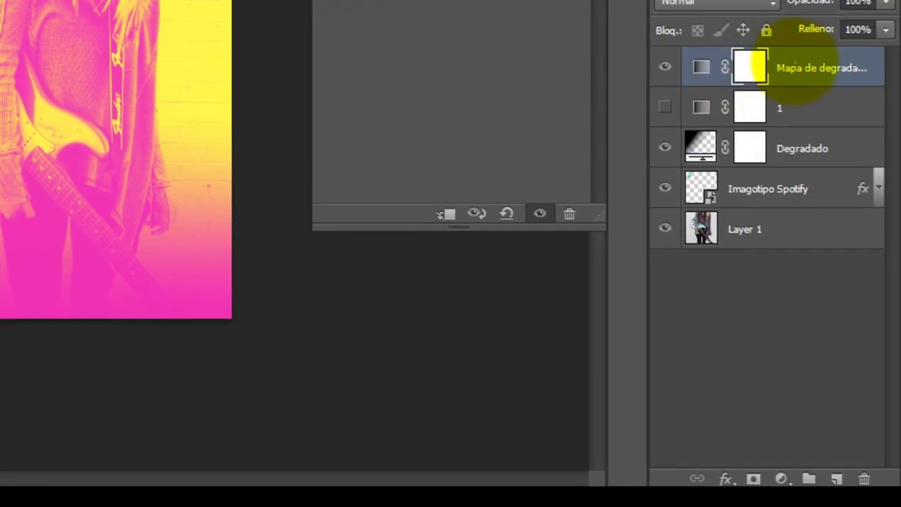
# Name the pink-yellow gradient map layer '2', hide it, and add another gradient map.
pyautogui.doubleClick(807, 79)
pyautogui.write('2')
pyautogui.press('Return')
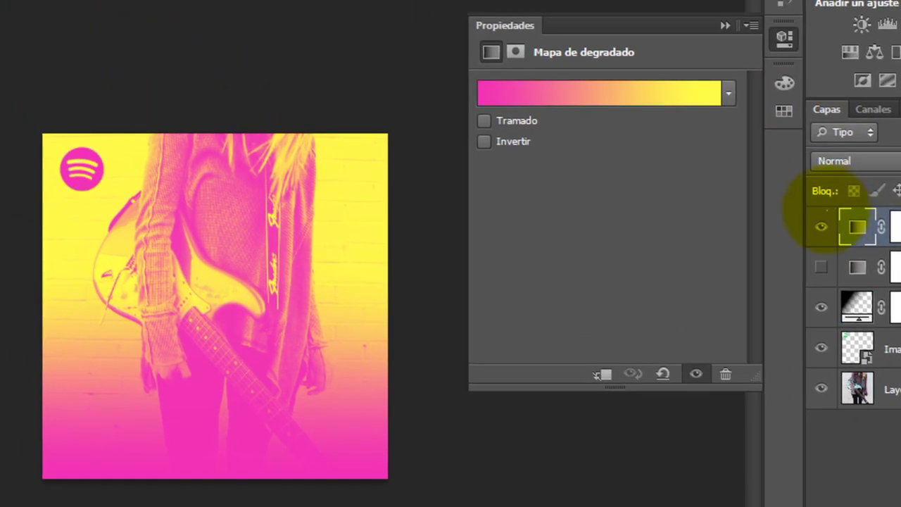
pyautogui.click(821, 226)
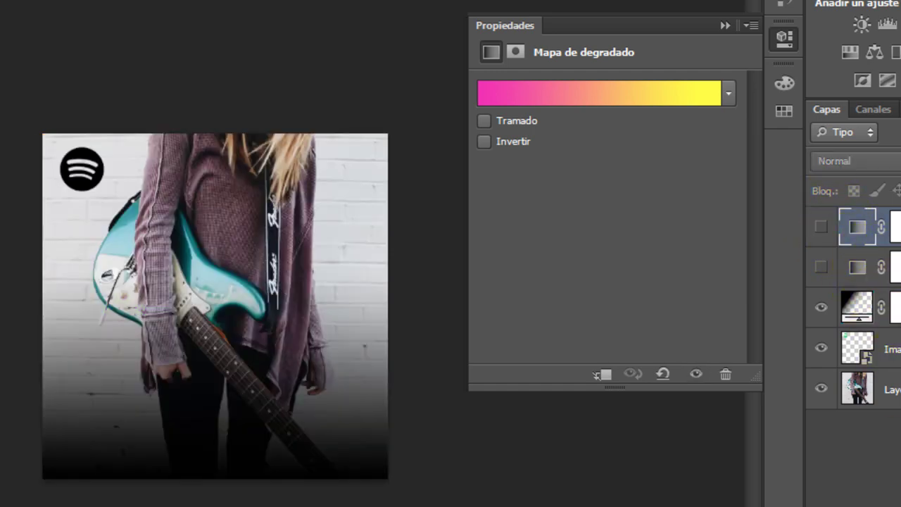
pyautogui.click(873, 504)
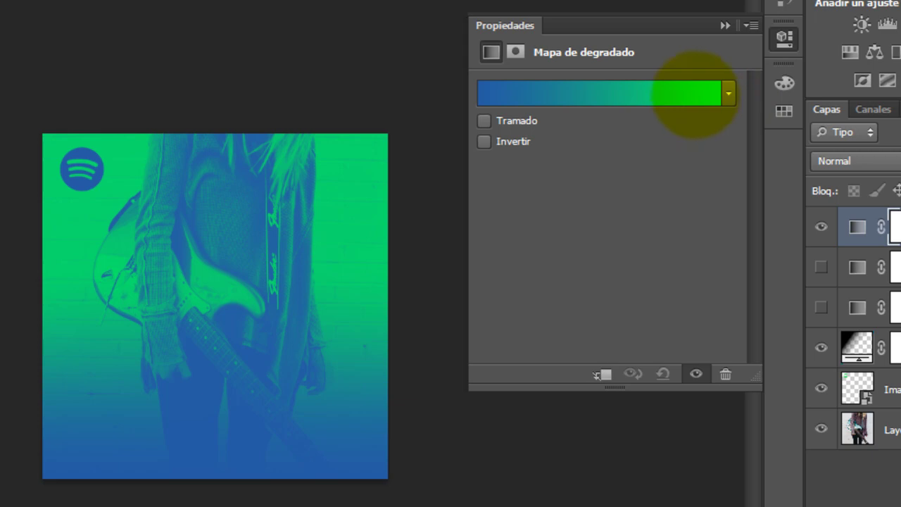
# Set the new gradient map's left stop to purple #6b11b9.
pyautogui.click(694, 93)
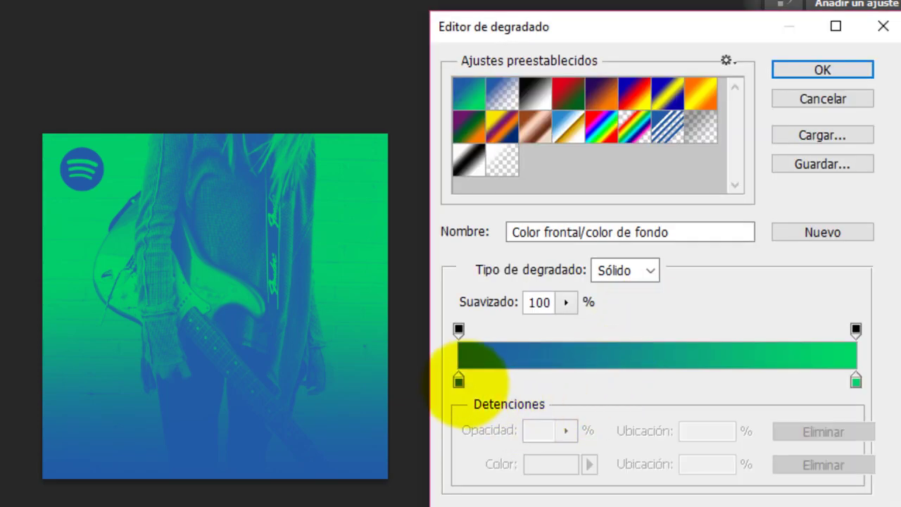
pyautogui.click(458, 380)
pyautogui.click(550, 464)
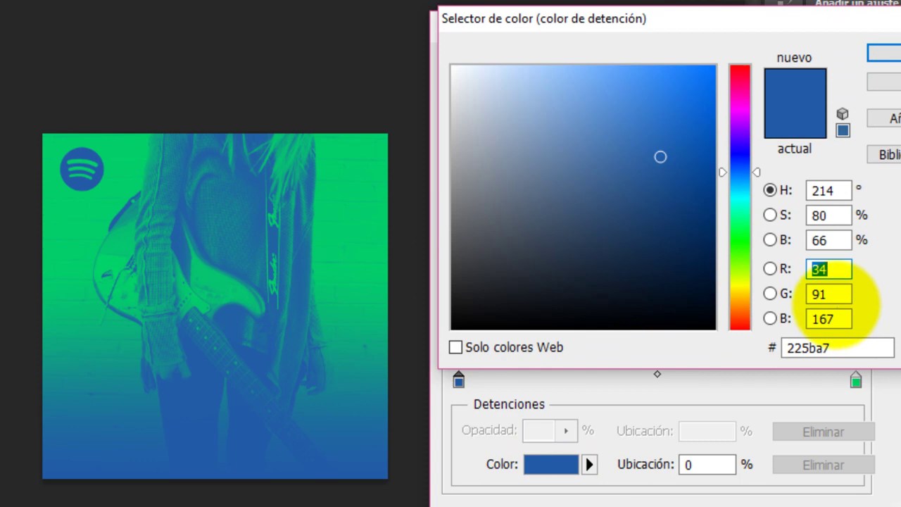
pyautogui.doubleClick(855, 349)
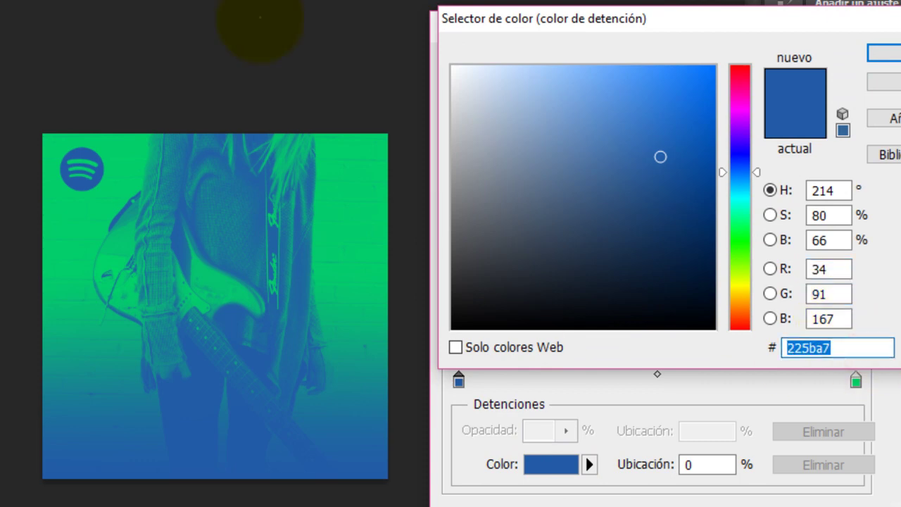
pyautogui.write('6')
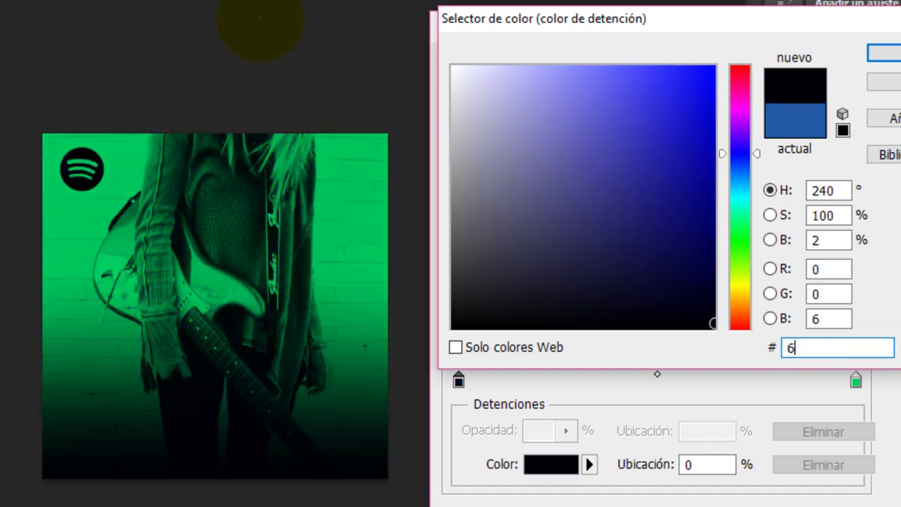
pyautogui.write('b1')
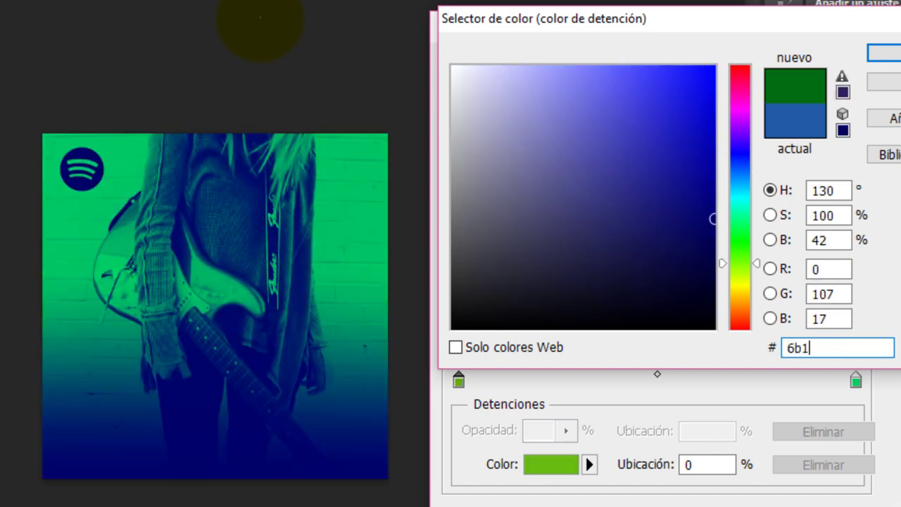
pyautogui.write('1b9')
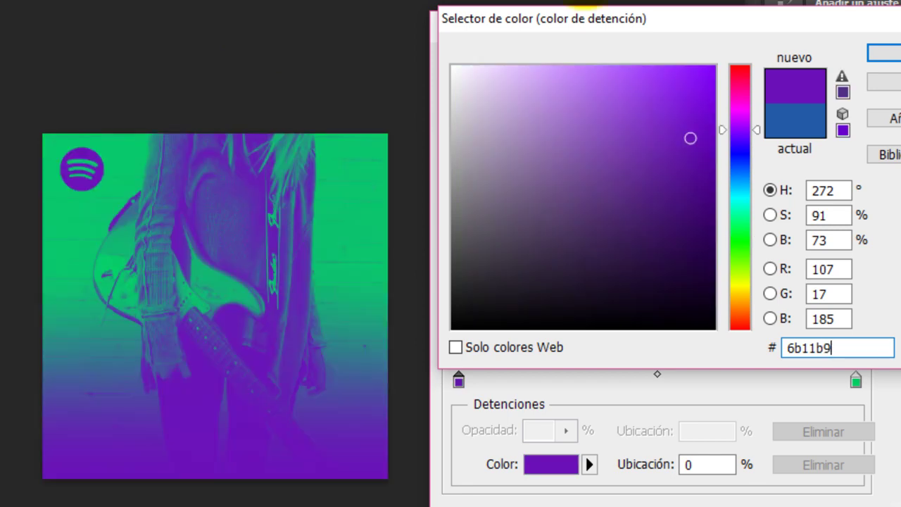
pyautogui.press('Return')
pyautogui.click(856, 380)
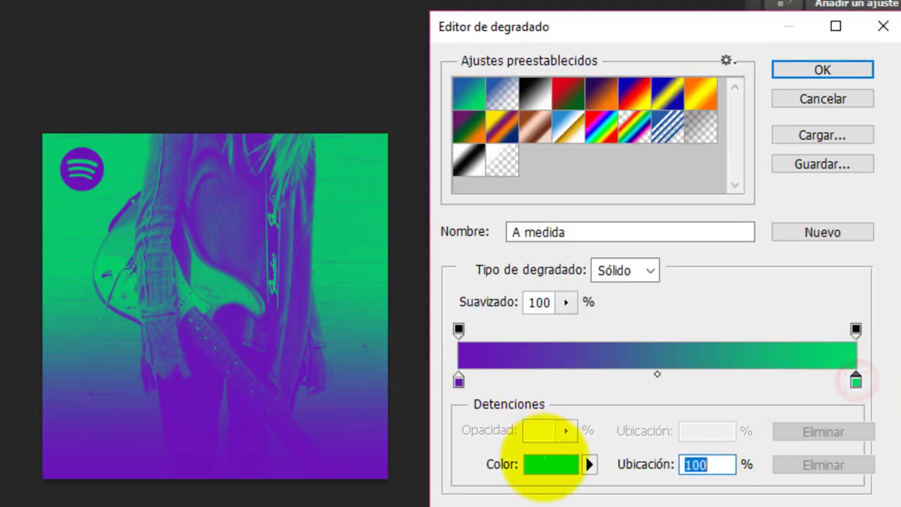
# Set the right stop to pale cyan #a9fdee and close the gradient editor.
pyautogui.click(550, 464)
pyautogui.click(831, 347)
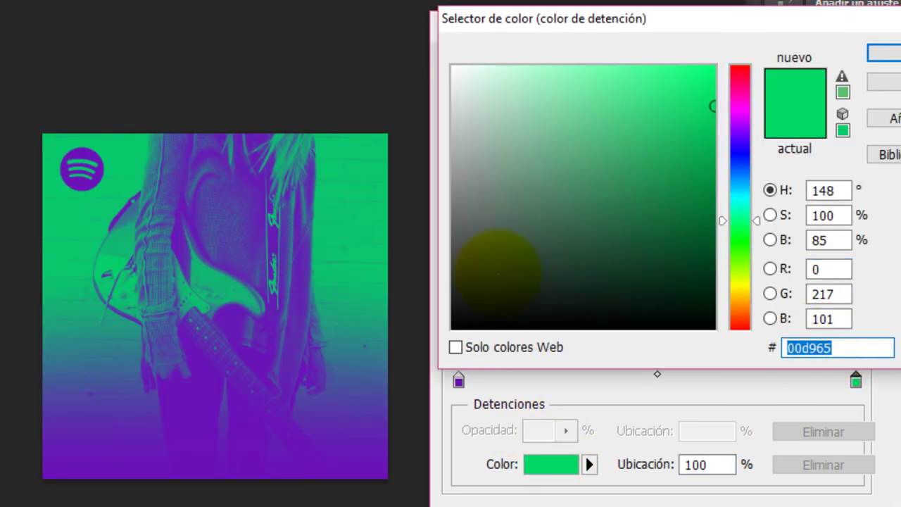
pyautogui.write('99')
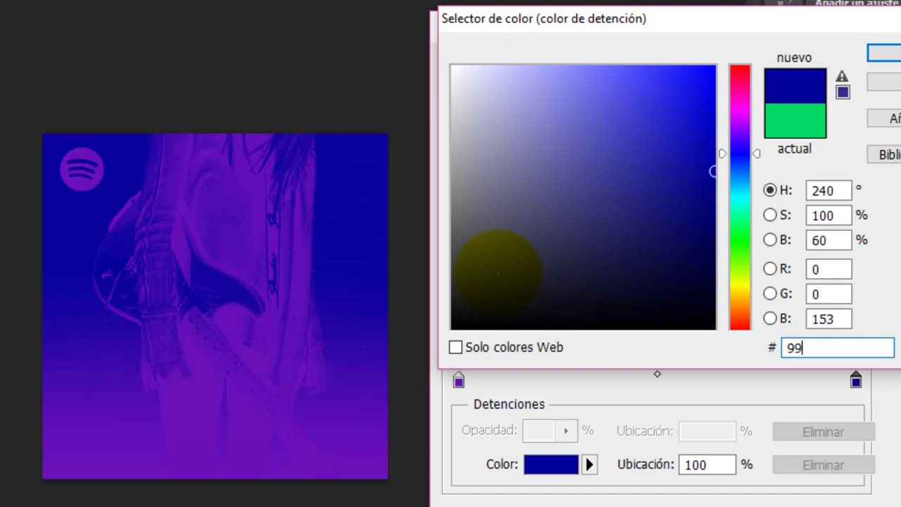
pyautogui.press('BackSpace')
pyautogui.press('BackSpace')
pyautogui.write('a')
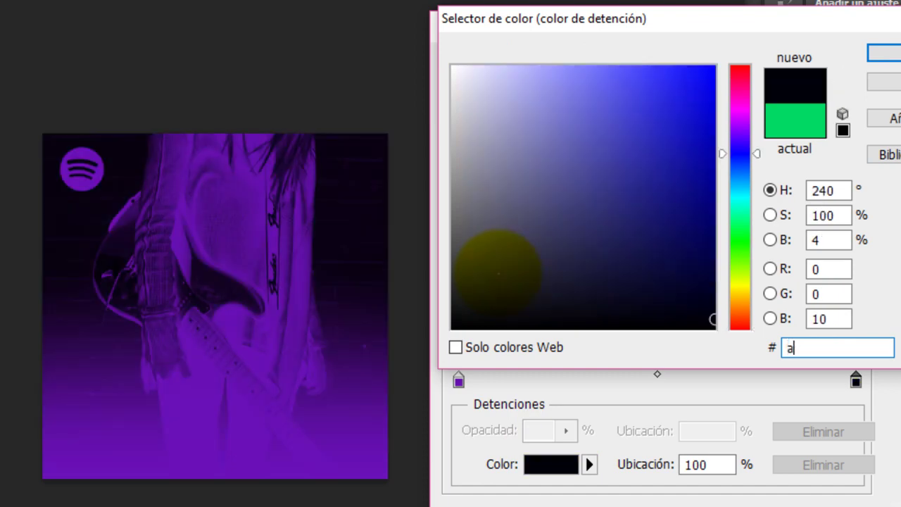
pyautogui.write('9')
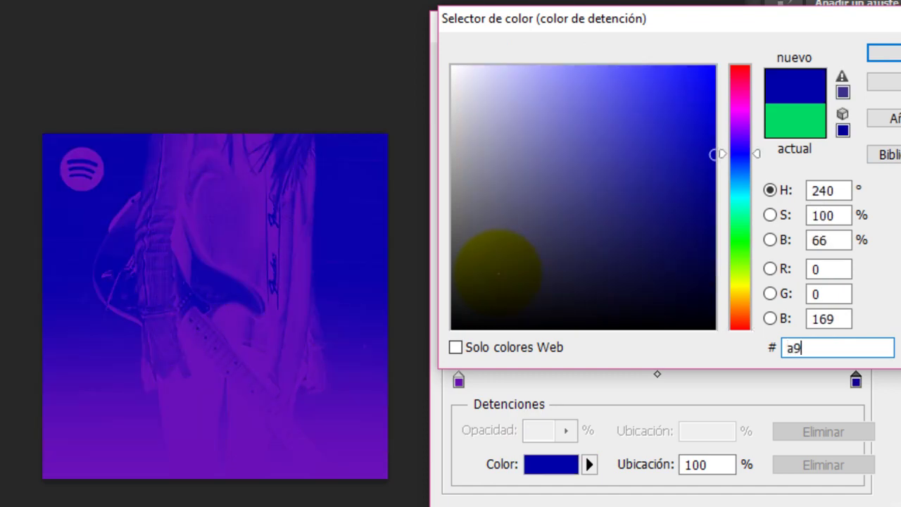
pyautogui.write('f')
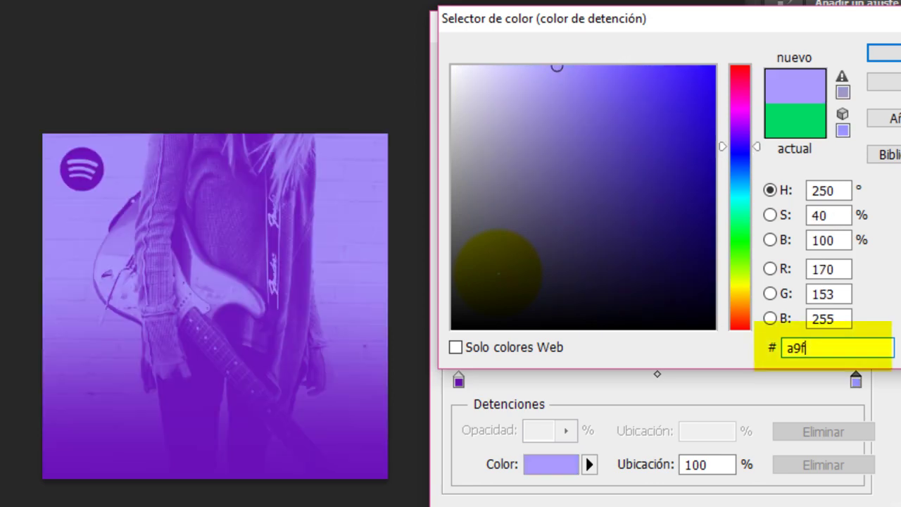
pyautogui.write('dee')
pyautogui.press('Return')
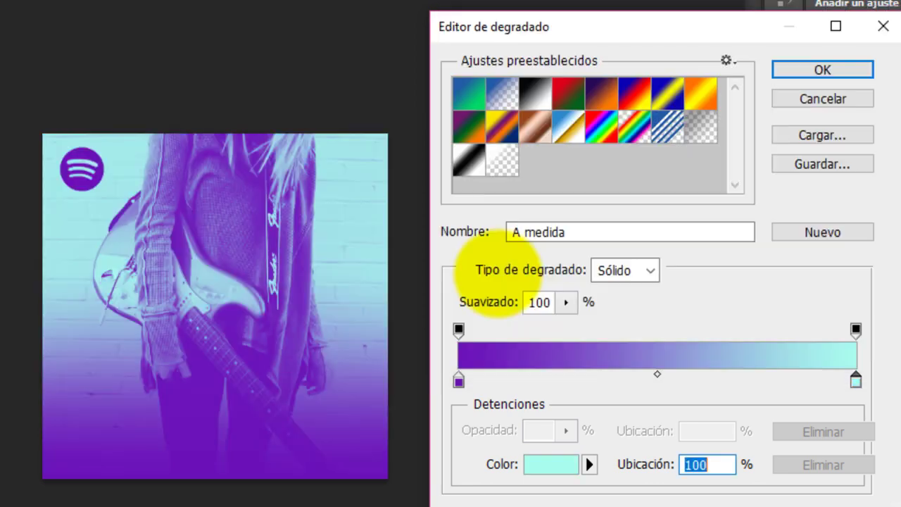
pyautogui.press('Return')
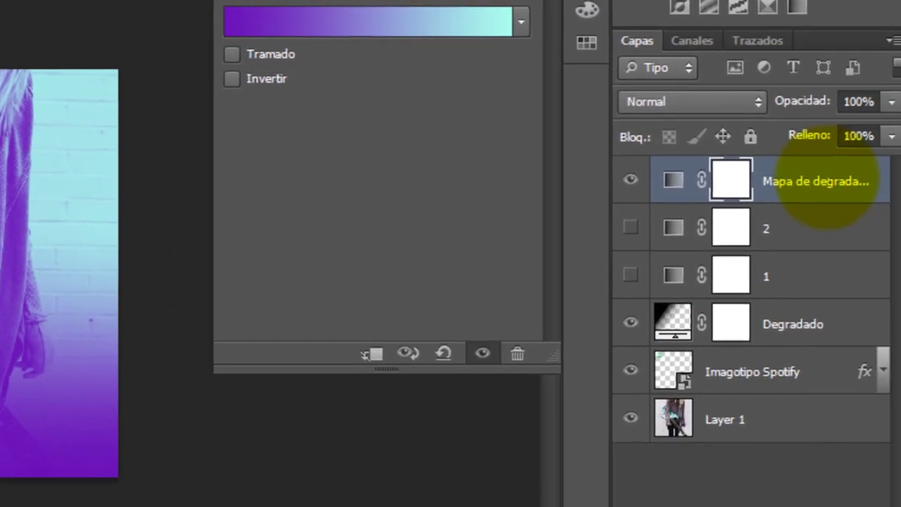
# Rename the top purple-cyan gradient map layer to '3'.
pyautogui.click(820, 174)
pyautogui.doubleClick(820, 177)
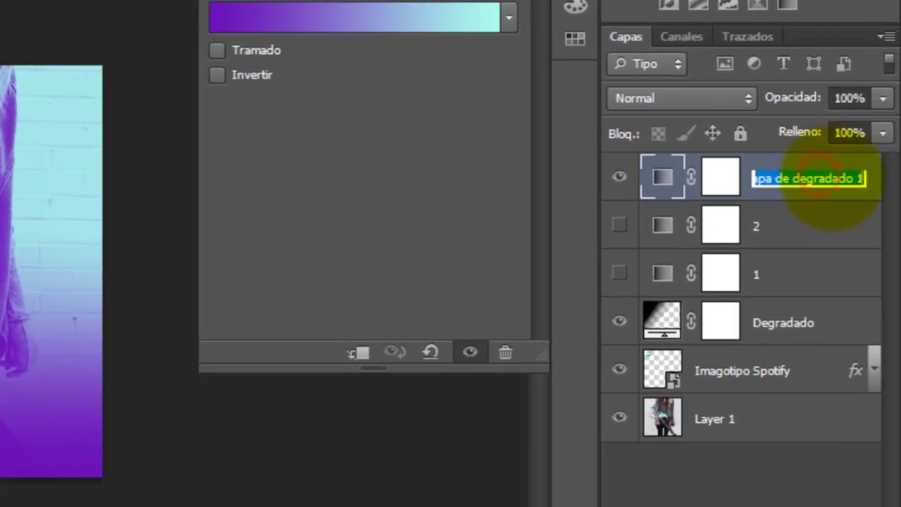
pyautogui.write('3')
pyautogui.press('Return')
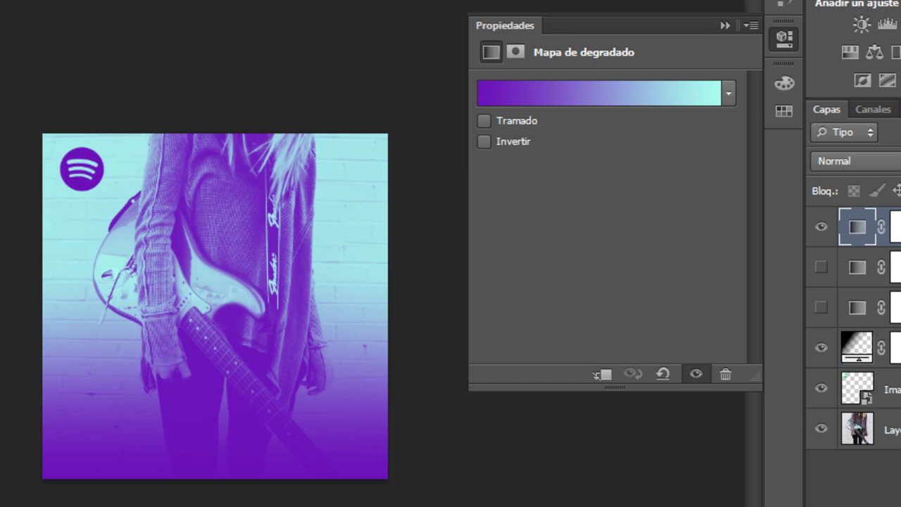
# Collapse the Properties panel to leave the purple-cyan guitar cover and its layers in view.
pyautogui.click(783, 37)
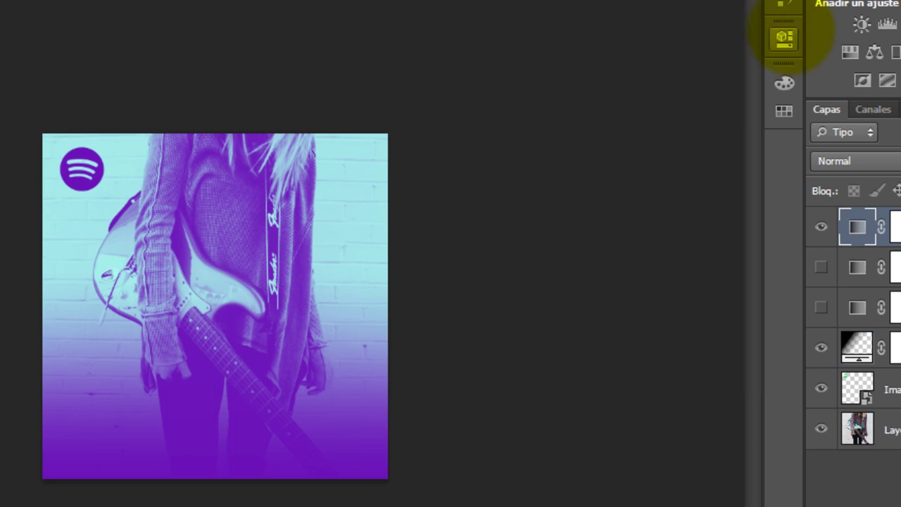